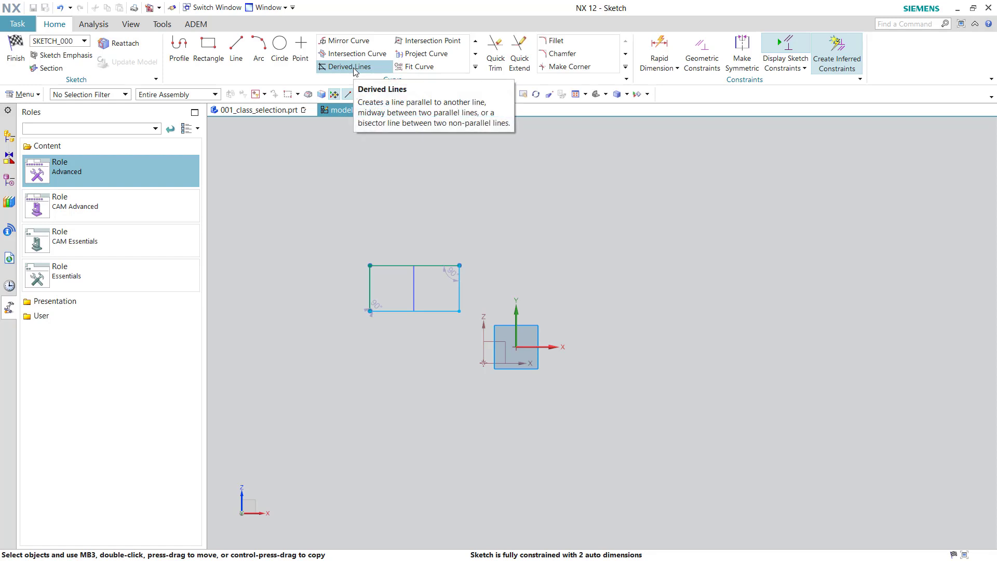
- Draw a 220-long vertical line at angle 270 and a 290-long horizontal line at angle 180
{"action": "left_click", "coordinate": [237, 49]}
{"action": "left_click", "coordinate": [571, 240]}
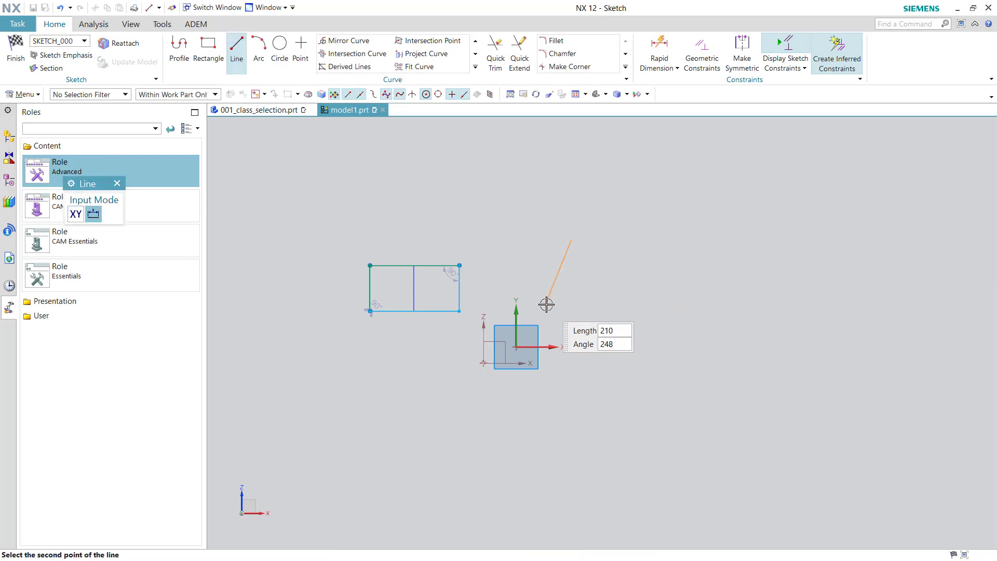
{"action": "key", "text": "Return"}
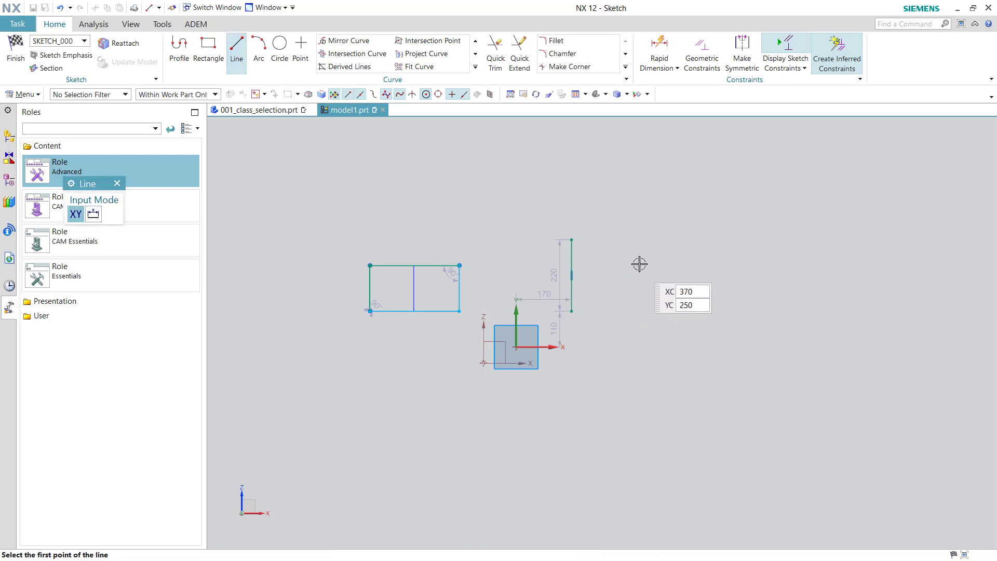
{"action": "left_click", "coordinate": [681, 400]}
{"action": "type", "text": "290"}
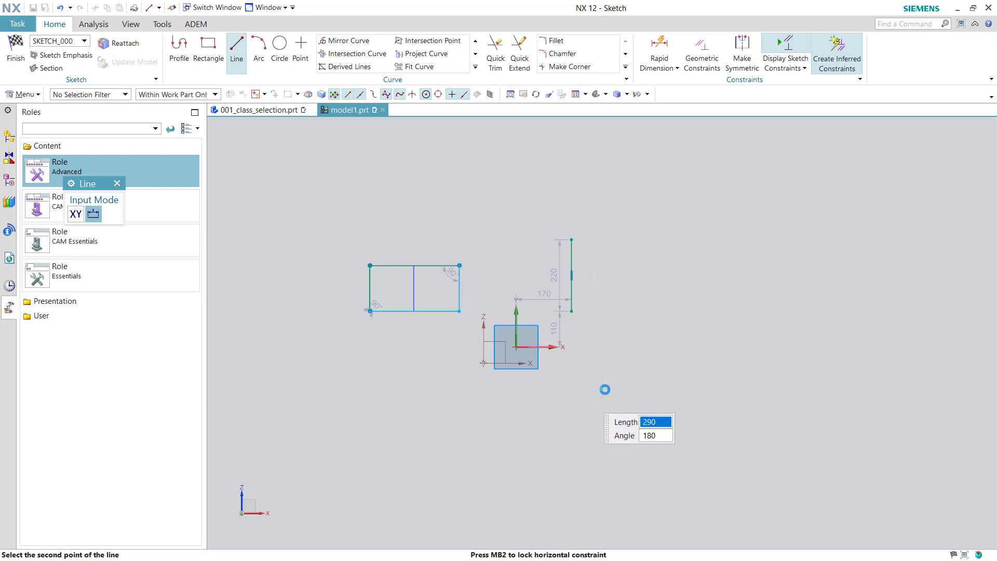
{"action": "key", "text": "Return"}
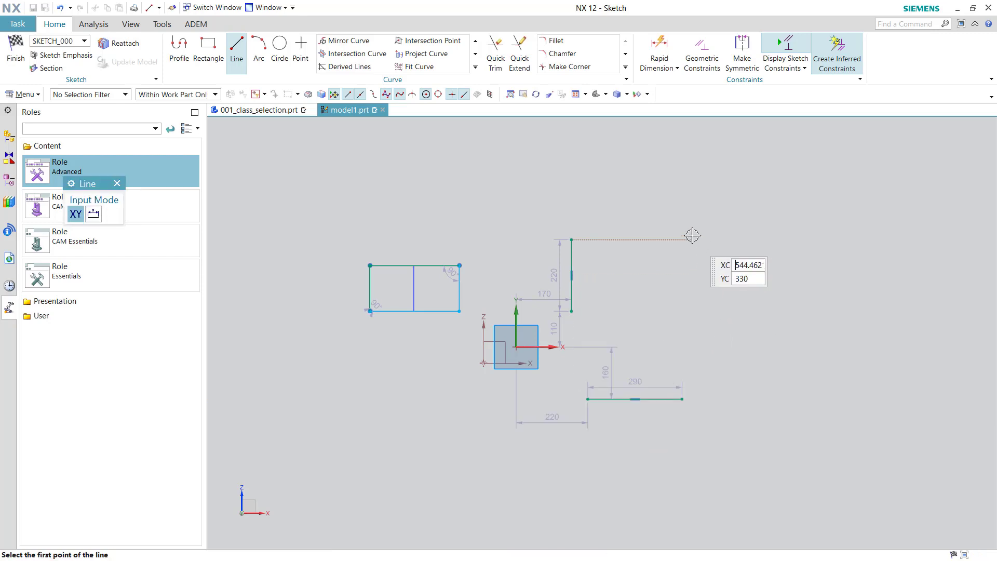
- Review the sketch's constraint and dimension display options
{"action": "left_click", "coordinate": [782, 71]}
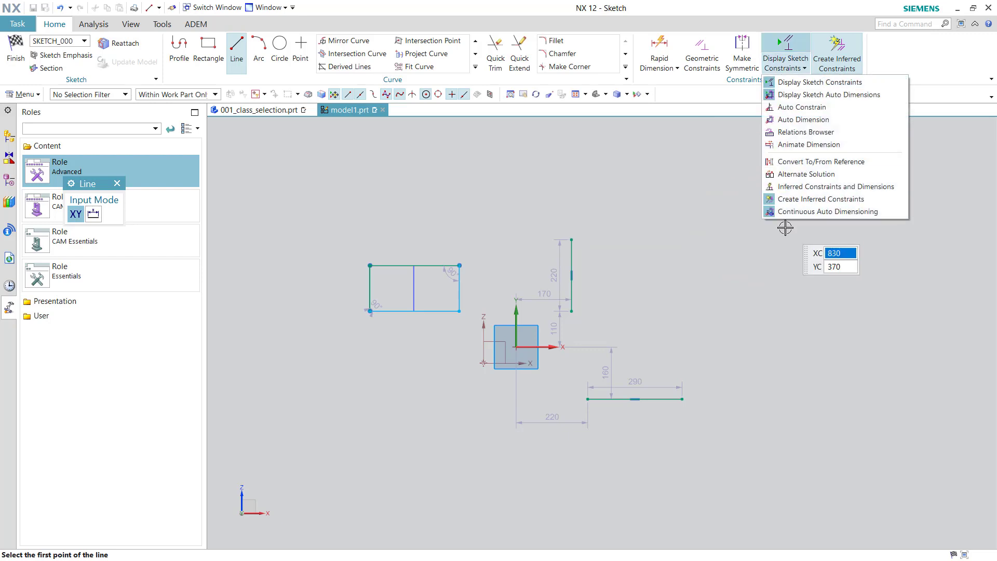
{"action": "left_click", "coordinate": [795, 224]}
{"action": "left_click", "coordinate": [786, 72]}
{"action": "left_click", "coordinate": [792, 220]}
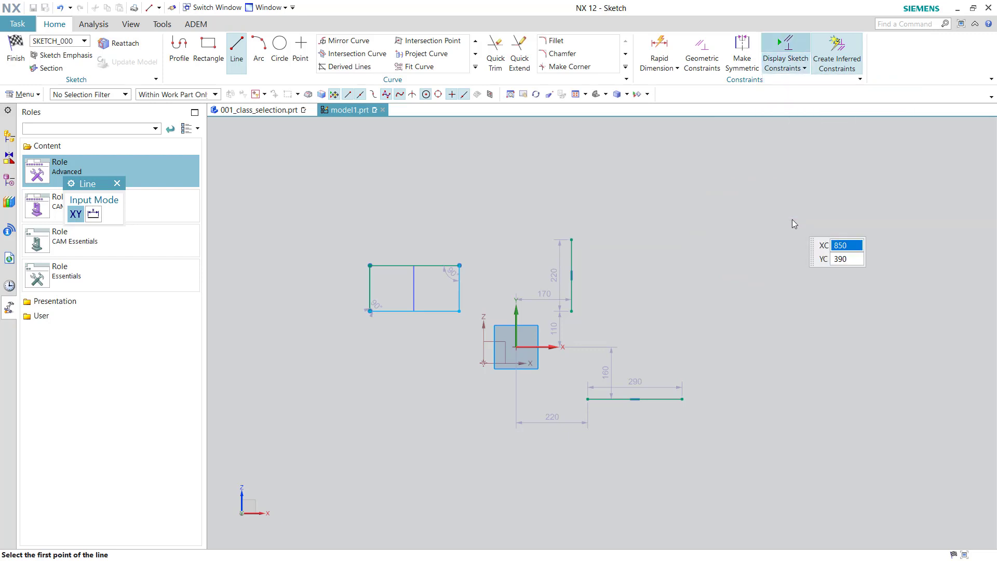
{"action": "left_click", "coordinate": [787, 74]}
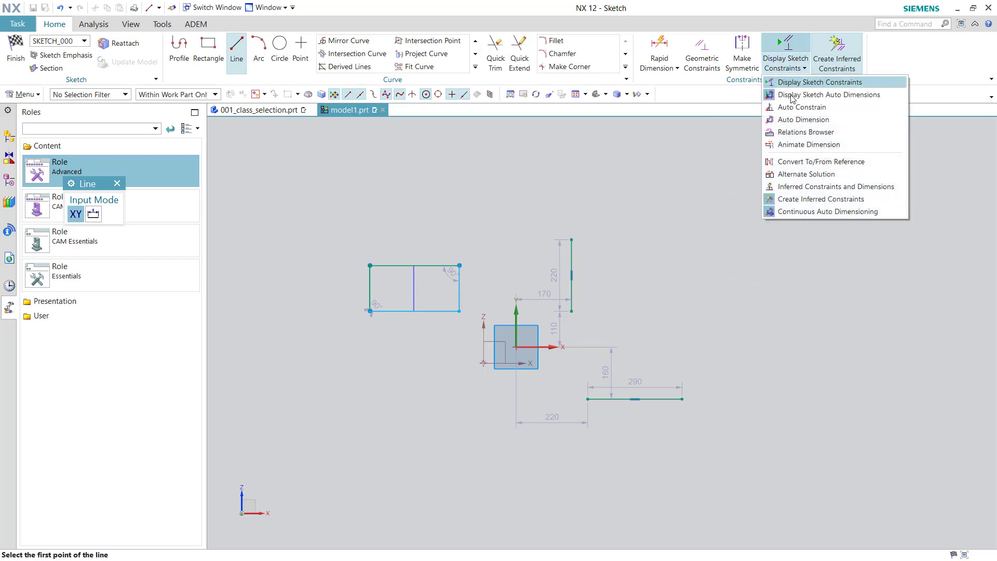
{"action": "left_click", "coordinate": [803, 210]}
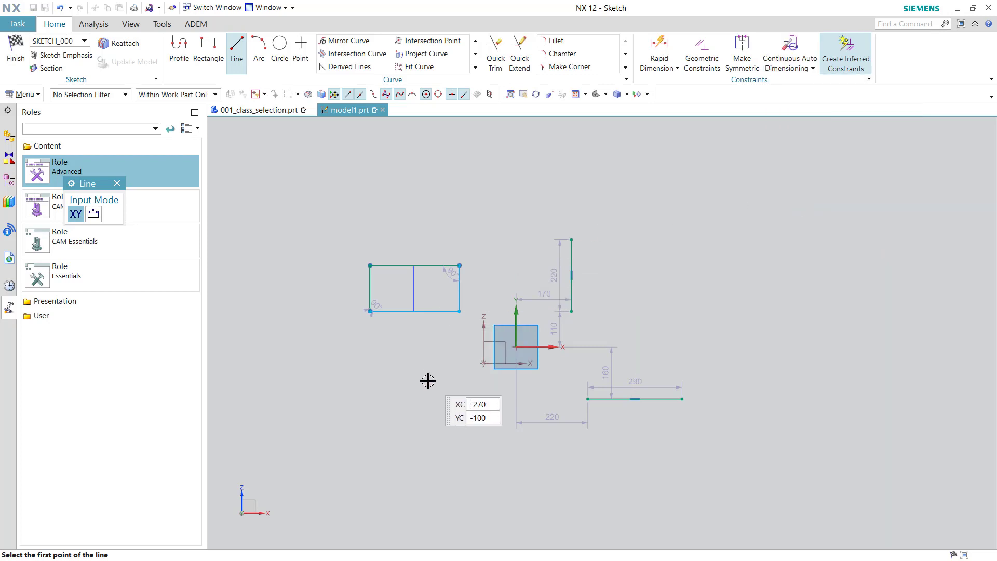
- Draw two slanted lines at the lower left of the sketch
{"action": "left_click", "coordinate": [341, 479]}
{"action": "left_click", "coordinate": [391, 399]}
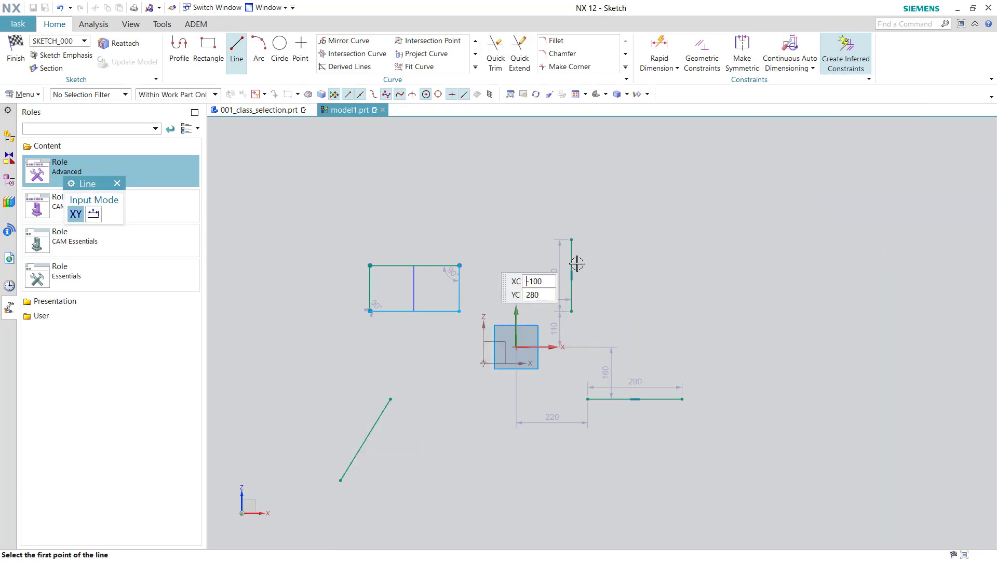
{"action": "left_click", "coordinate": [506, 463]}
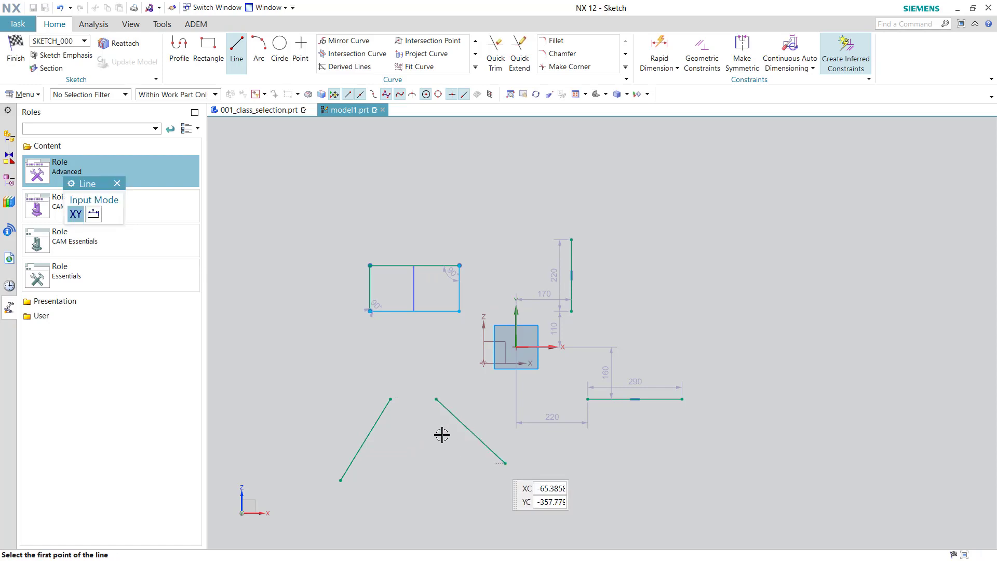
- Draw a 210-long horizontal line at the upper right with a vertical line down from its end
{"action": "left_click", "coordinate": [771, 200]}
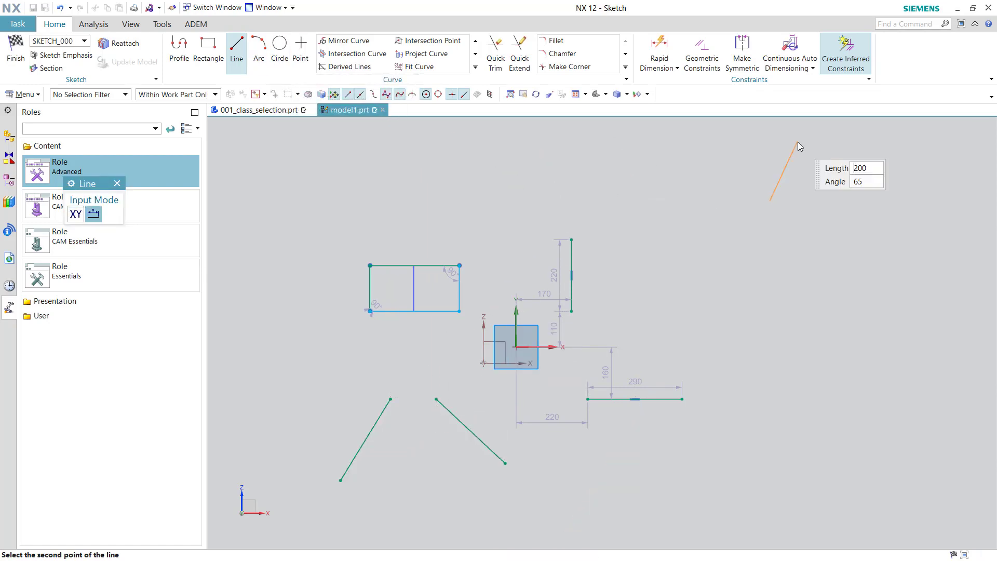
{"action": "left_click", "coordinate": [840, 201]}
{"action": "left_click", "coordinate": [839, 201]}
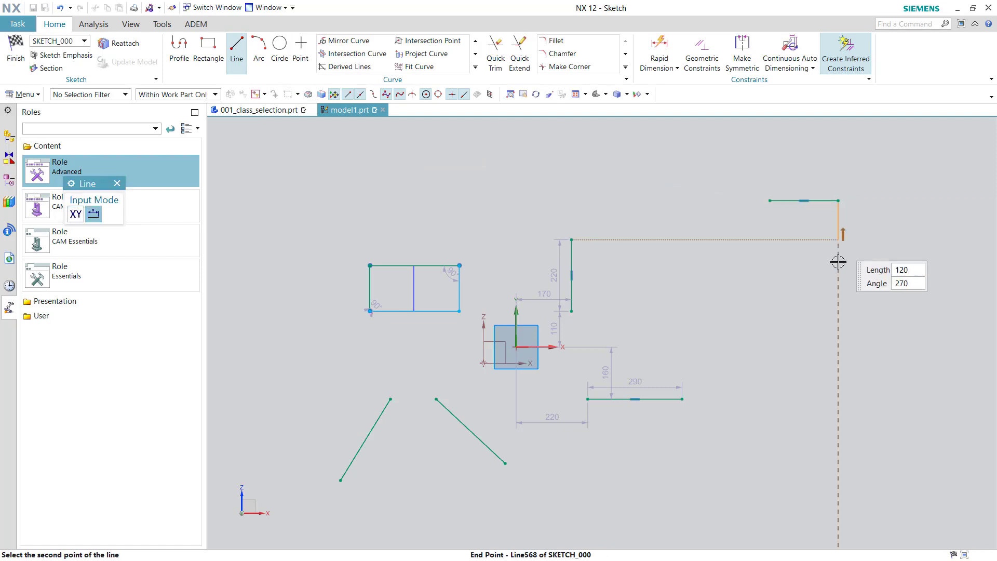
{"action": "left_click", "coordinate": [838, 284]}
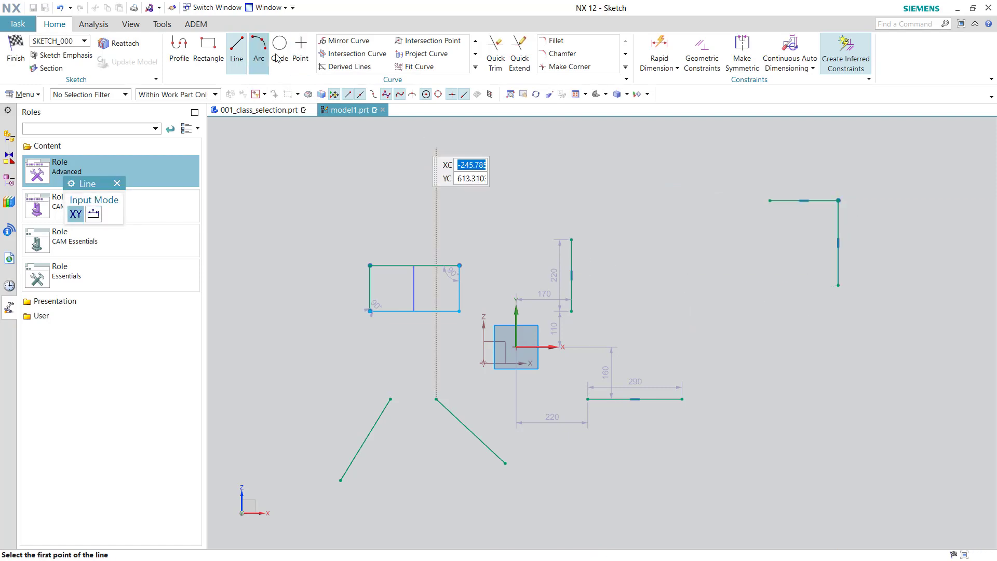
{"action": "left_click", "coordinate": [338, 67]}
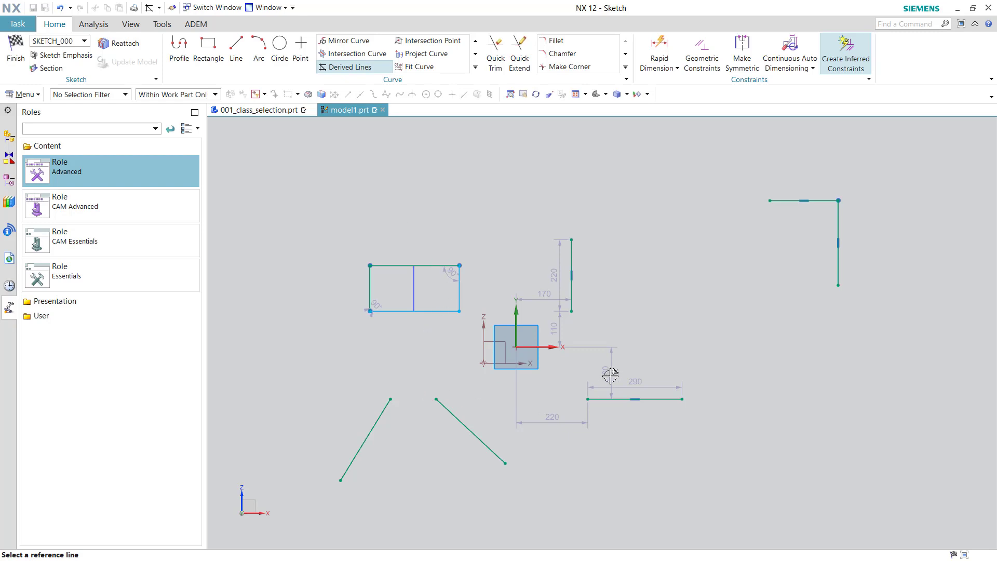
- Zoom in on the vertical 220 line while Derived Lines waits for a reference line
{"action": "scroll", "coordinate": [609, 271], "scroll_direction": "up", "scroll_amount": 5}
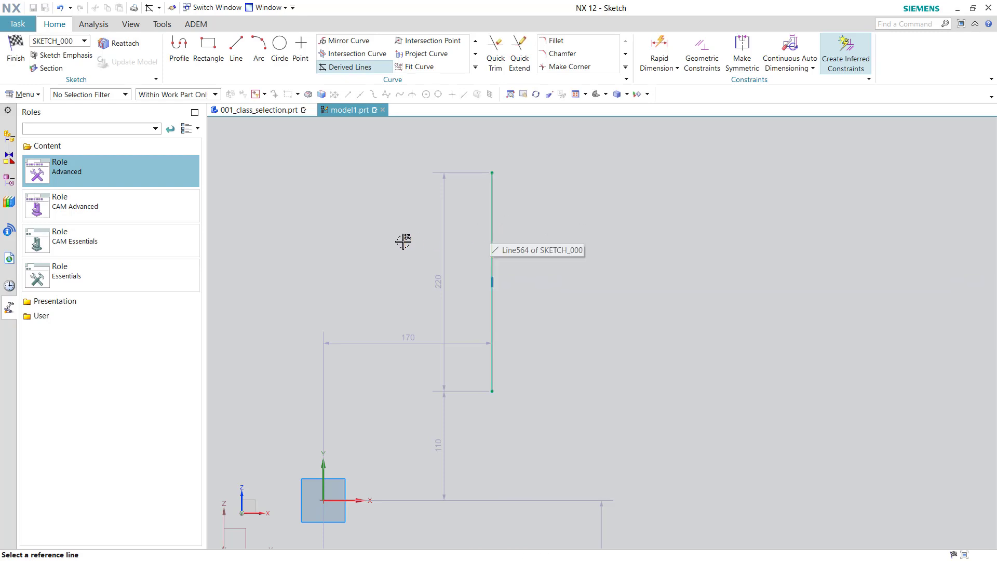
- Create three lines parallel to the vertical 220 line, the first offset 50 to its right
{"action": "left_click", "coordinate": [495, 203]}
{"action": "type", "text": "50"}
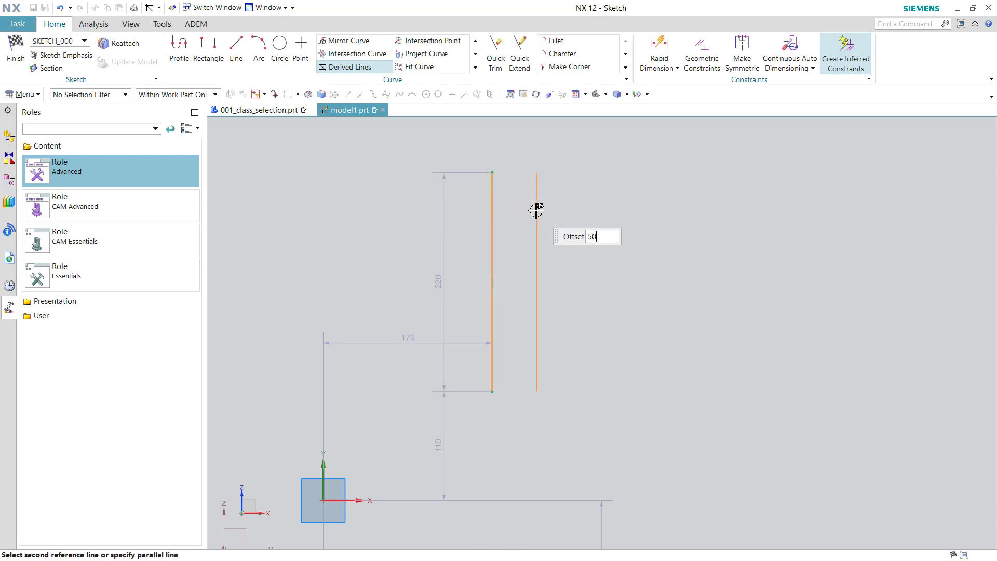
{"action": "key", "text": "Return"}
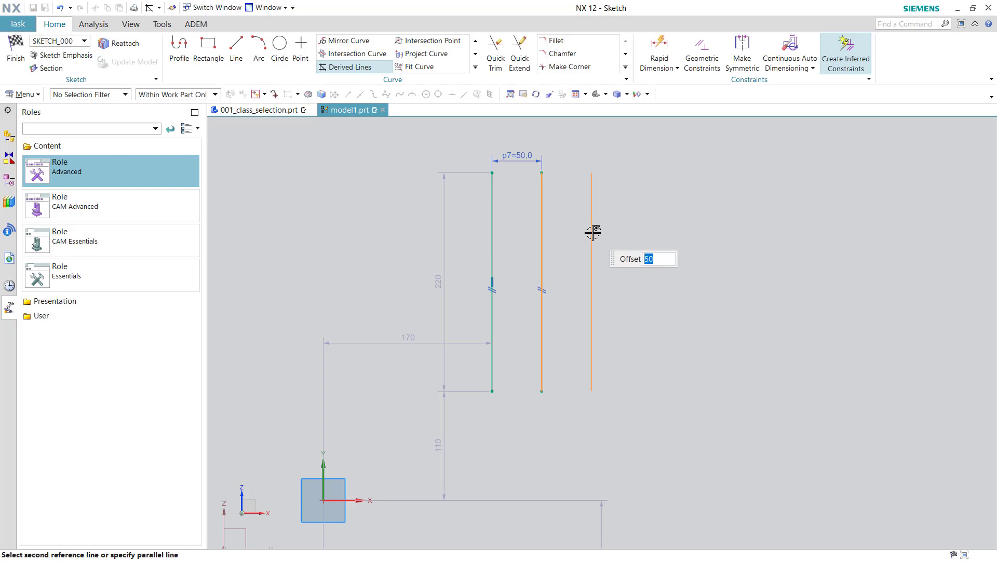
{"action": "left_click", "coordinate": [592, 232]}
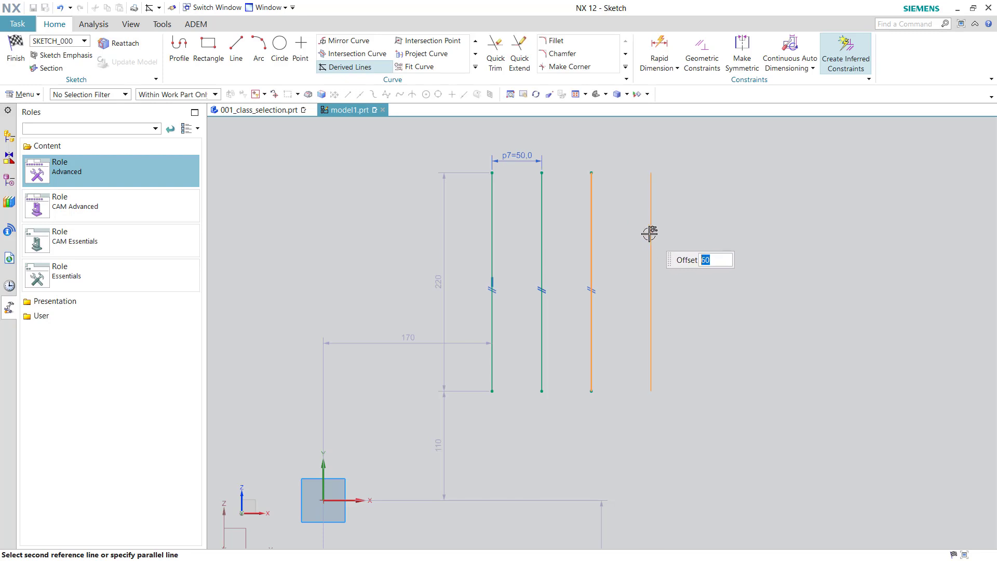
{"action": "left_click", "coordinate": [649, 234]}
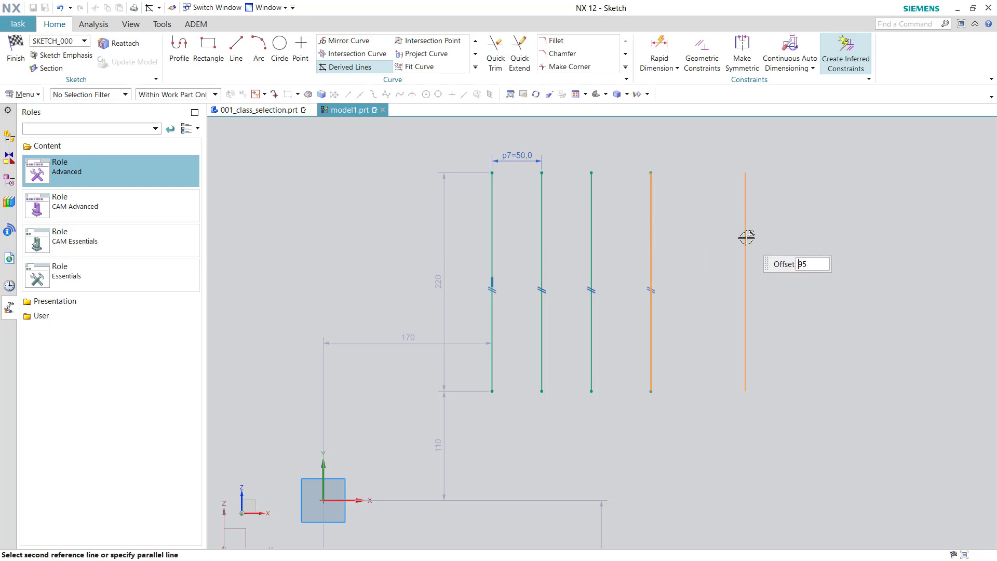
{"action": "scroll", "coordinate": [746, 237], "scroll_direction": "down", "scroll_amount": 2}
{"action": "scroll", "coordinate": [672, 210], "scroll_direction": "down", "scroll_amount": 2}
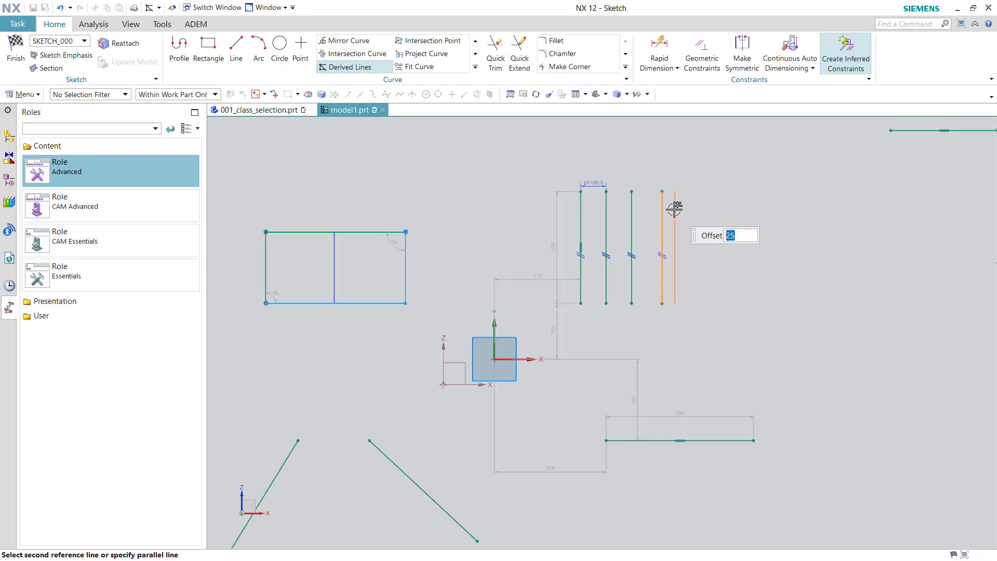
{"action": "key", "text": "Escape"}
{"action": "scroll", "coordinate": [701, 463], "scroll_direction": "up", "scroll_amount": 2}
- Add parallel copies of the horizontal 290 line, including one at offset -60 below it
{"action": "scroll", "coordinate": [704, 441], "scroll_direction": "up", "scroll_amount": 2}
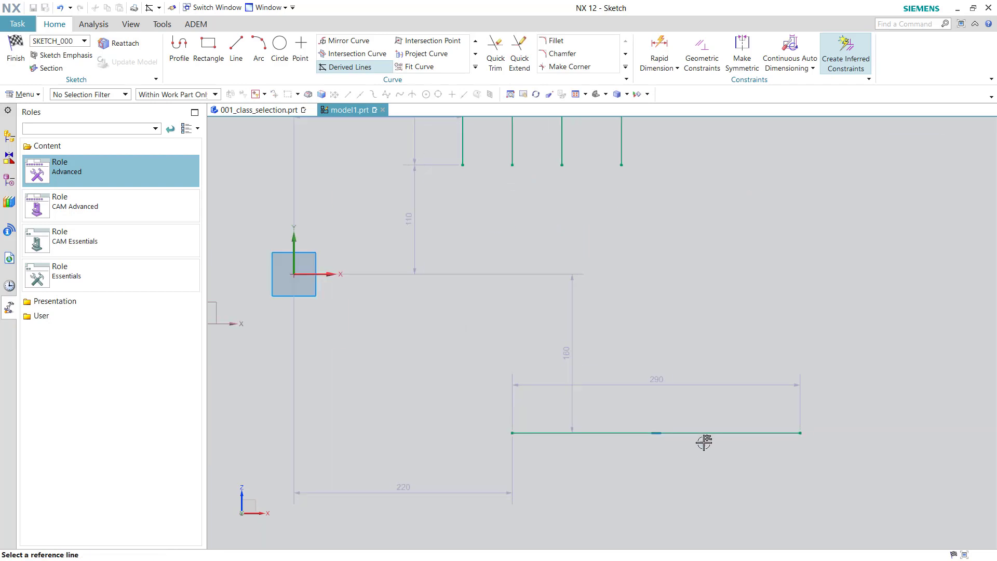
{"action": "left_click", "coordinate": [703, 431]}
{"action": "type", "text": "-50"}
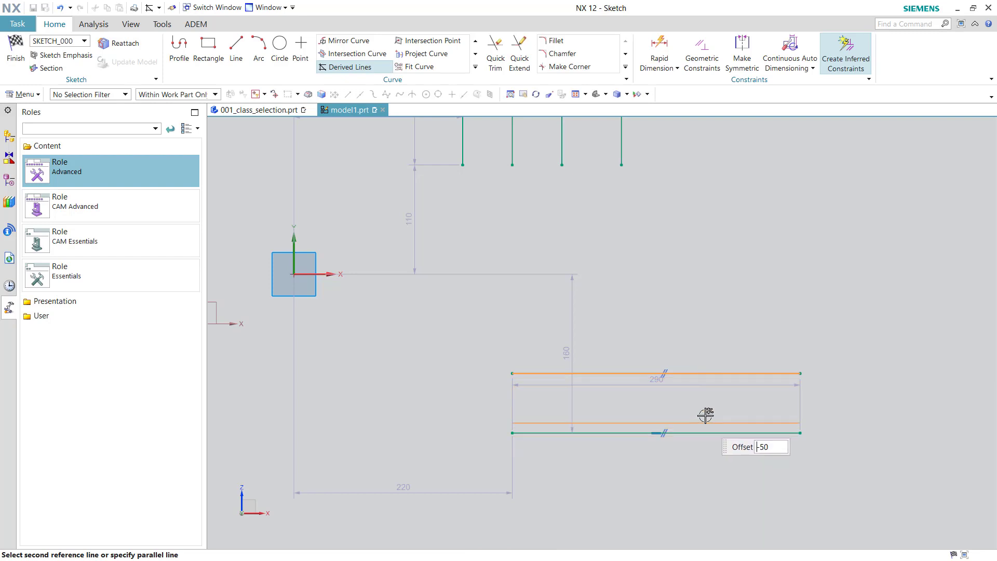
{"action": "key", "text": "Escape"}
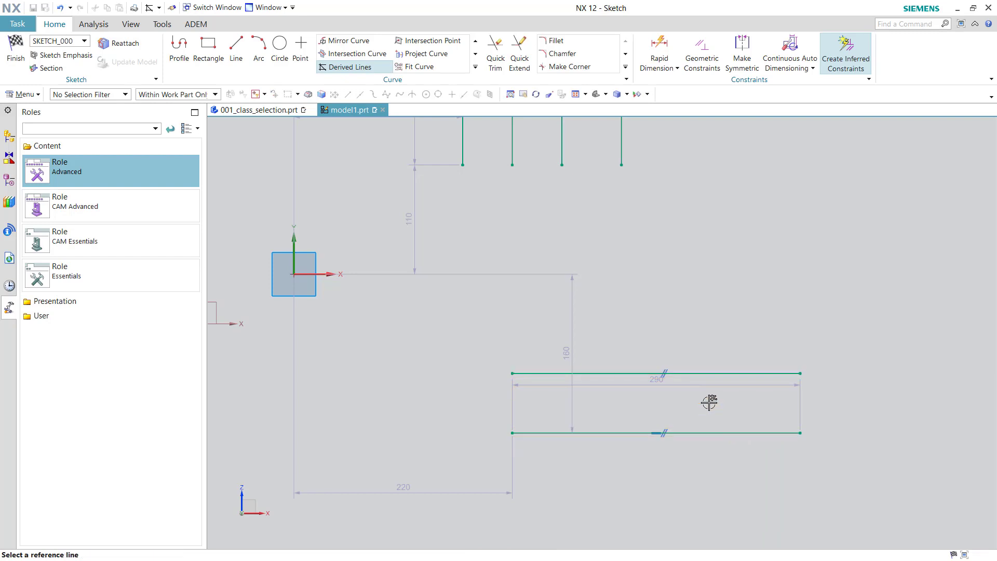
{"action": "left_click", "coordinate": [720, 432]}
{"action": "type", "text": "-60"}
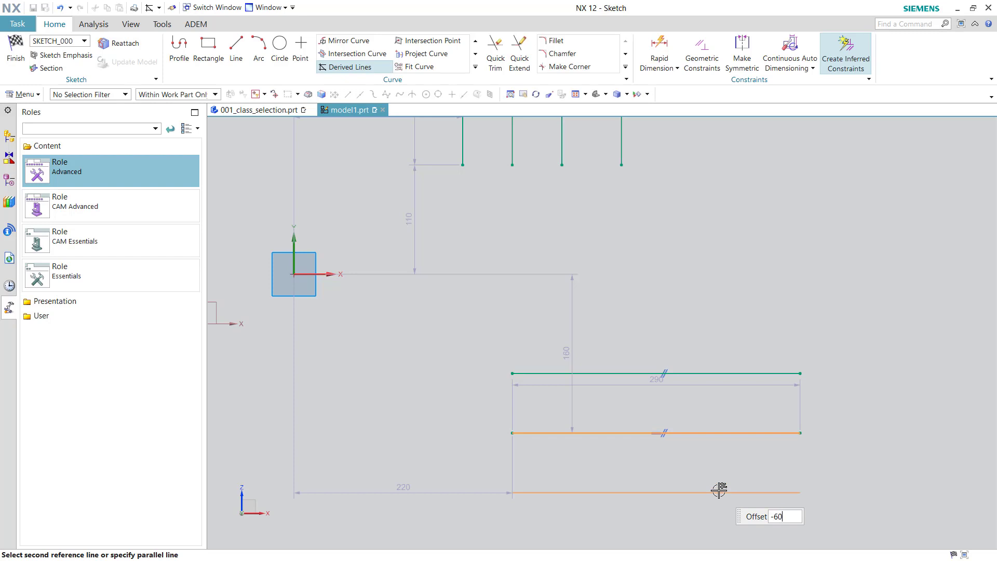
{"action": "left_click", "coordinate": [719, 489]}
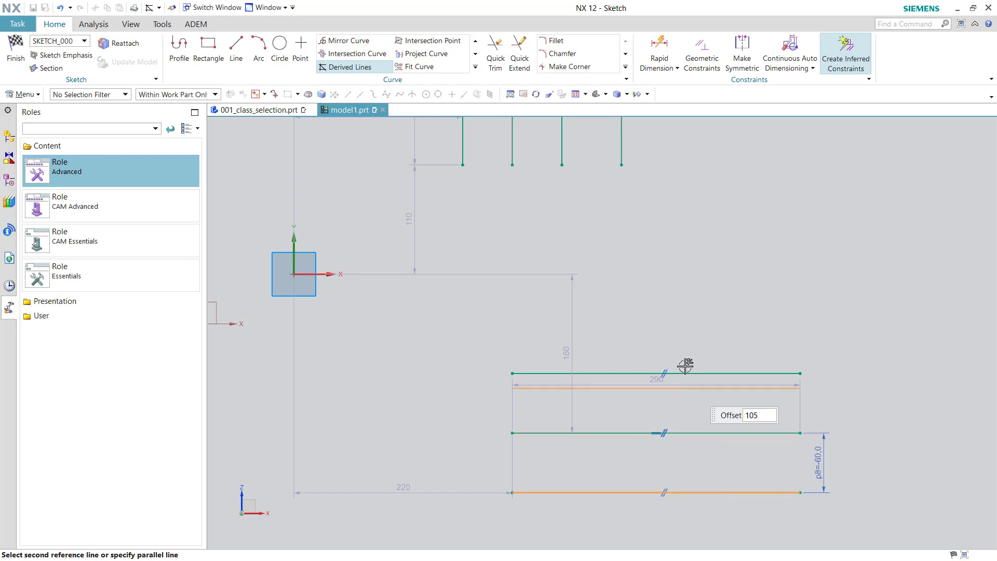
{"action": "key", "text": "Escape"}
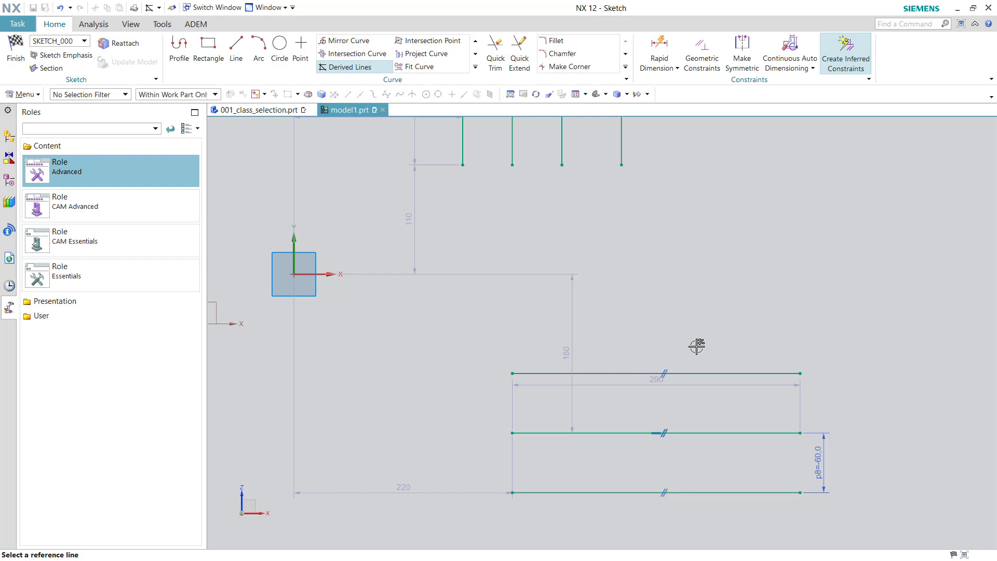
- Create a midway line between the rightmost and third vertical lines
{"action": "scroll", "coordinate": [759, 328], "scroll_direction": "down", "scroll_amount": 2}
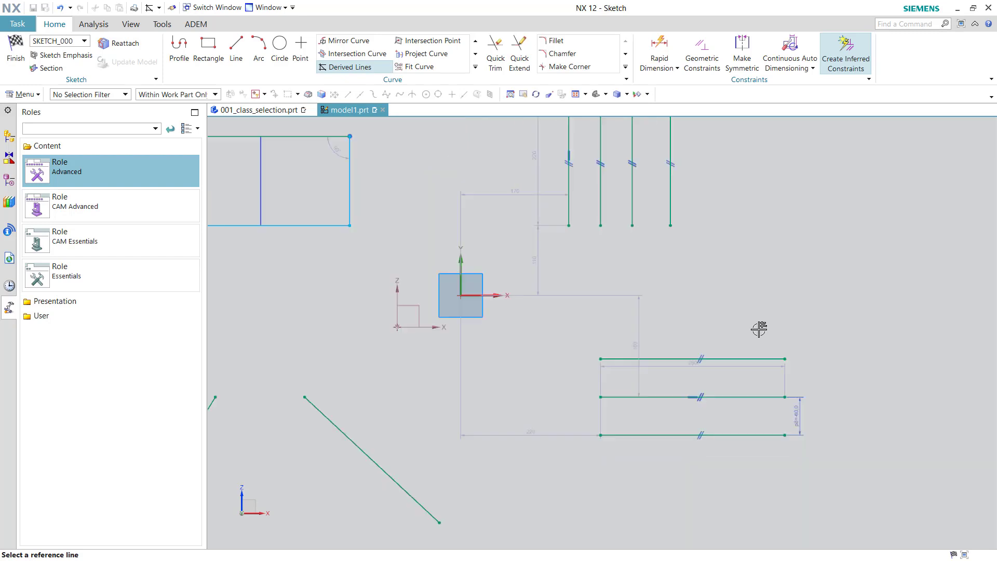
{"action": "scroll", "coordinate": [758, 329], "scroll_direction": "down", "scroll_amount": 2}
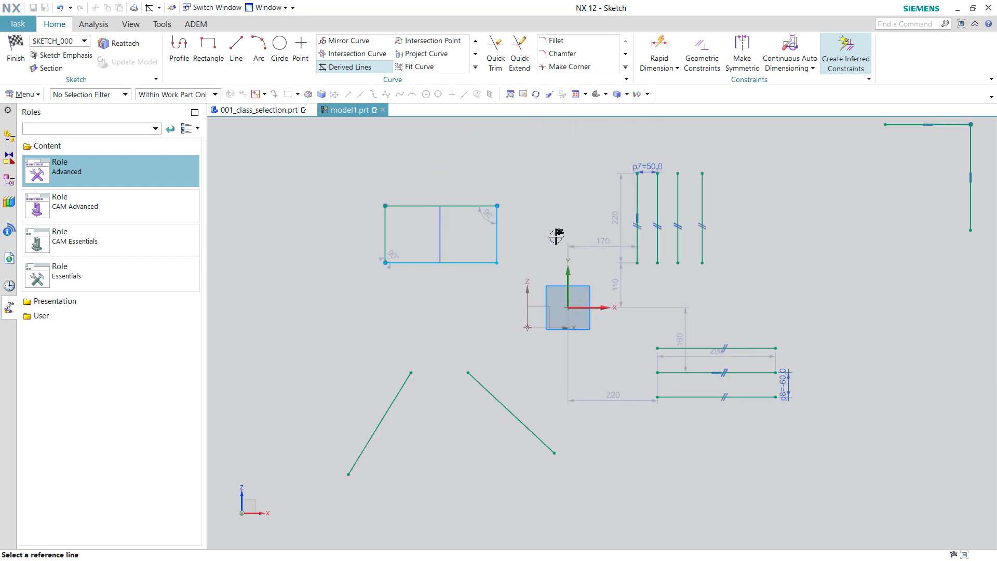
{"action": "scroll", "coordinate": [455, 389], "scroll_direction": "up", "scroll_amount": 1}
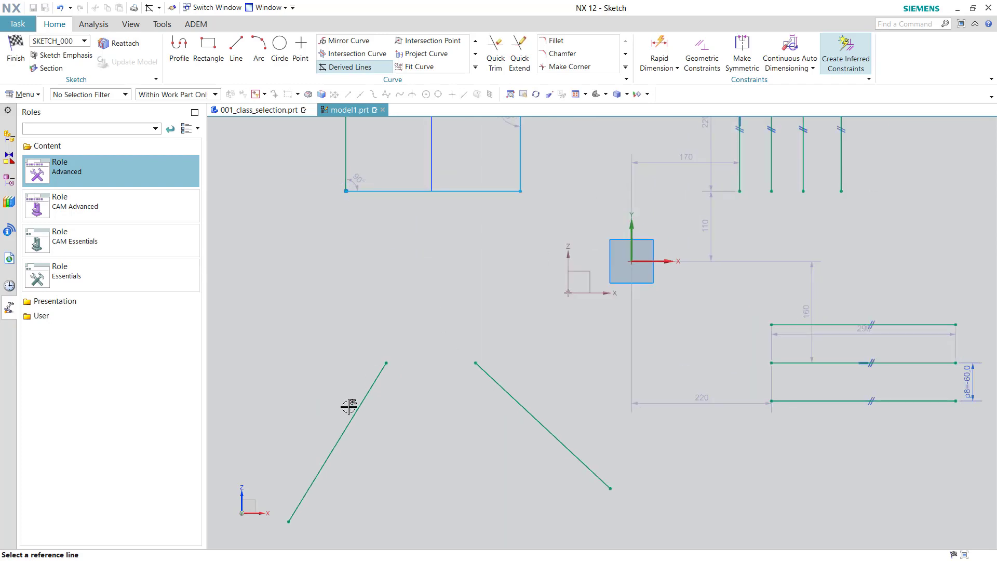
{"action": "scroll", "coordinate": [405, 410], "scroll_direction": "up", "scroll_amount": 4}
{"action": "scroll", "coordinate": [429, 345], "scroll_direction": "down", "scroll_amount": 2}
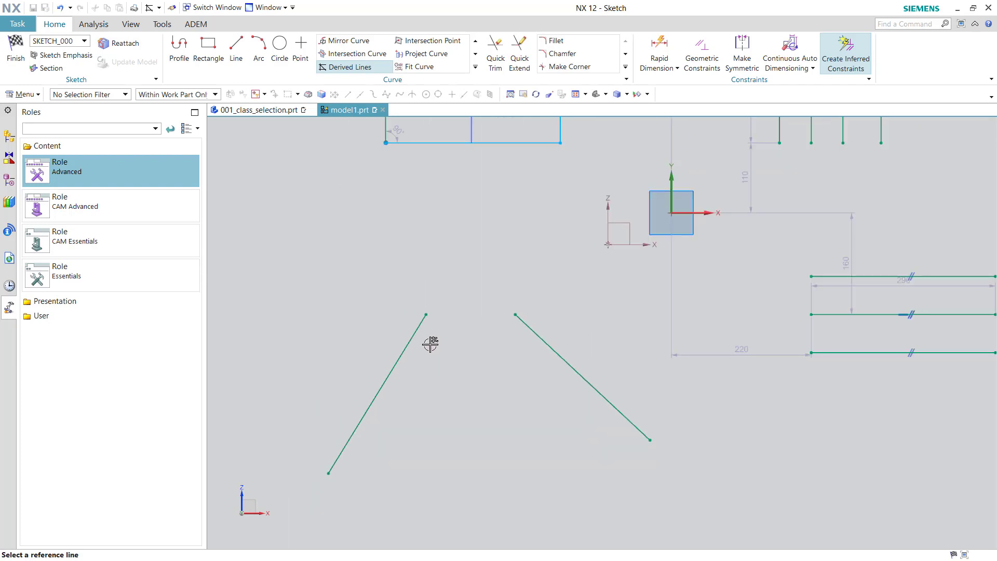
{"action": "scroll", "coordinate": [519, 322], "scroll_direction": "down", "scroll_amount": 1}
{"action": "scroll", "coordinate": [675, 291], "scroll_direction": "down", "scroll_amount": 1}
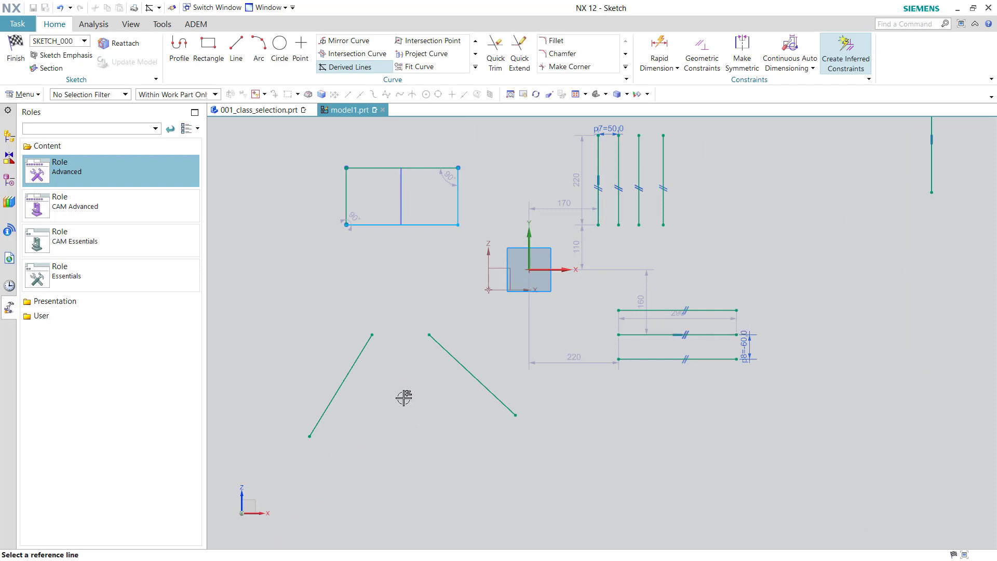
{"action": "scroll", "coordinate": [403, 396], "scroll_direction": "up", "scroll_amount": 3}
{"action": "scroll", "coordinate": [403, 395], "scroll_direction": "down", "scroll_amount": 3}
{"action": "scroll", "coordinate": [570, 280], "scroll_direction": "up", "scroll_amount": 5}
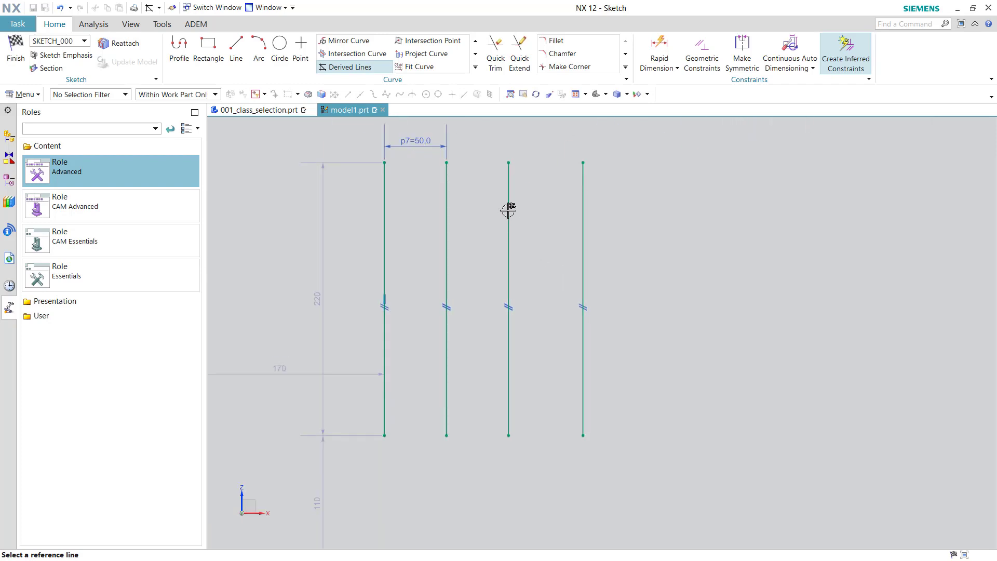
{"action": "scroll", "coordinate": [564, 122], "scroll_direction": "up", "scroll_amount": 3}
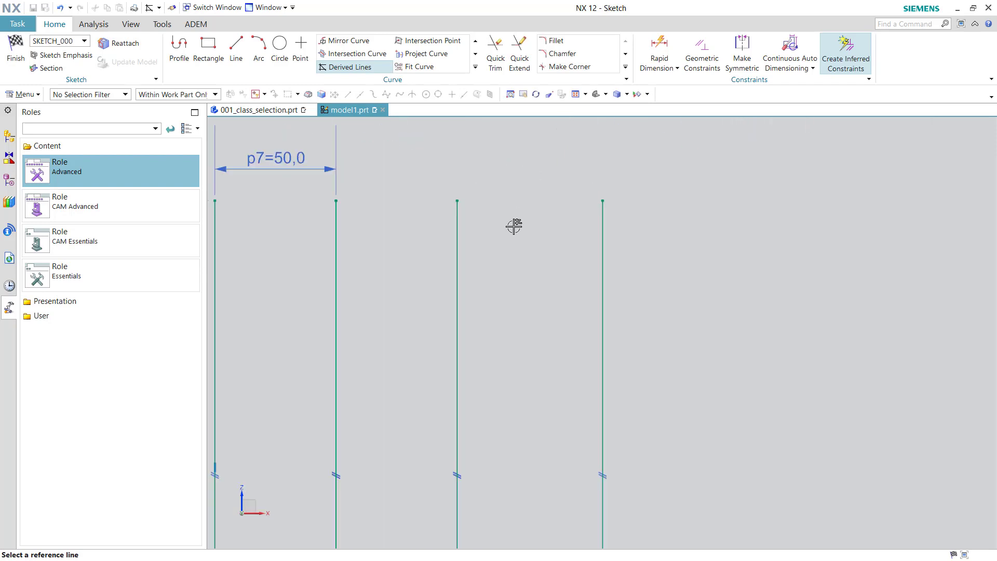
{"action": "left_click", "coordinate": [604, 223]}
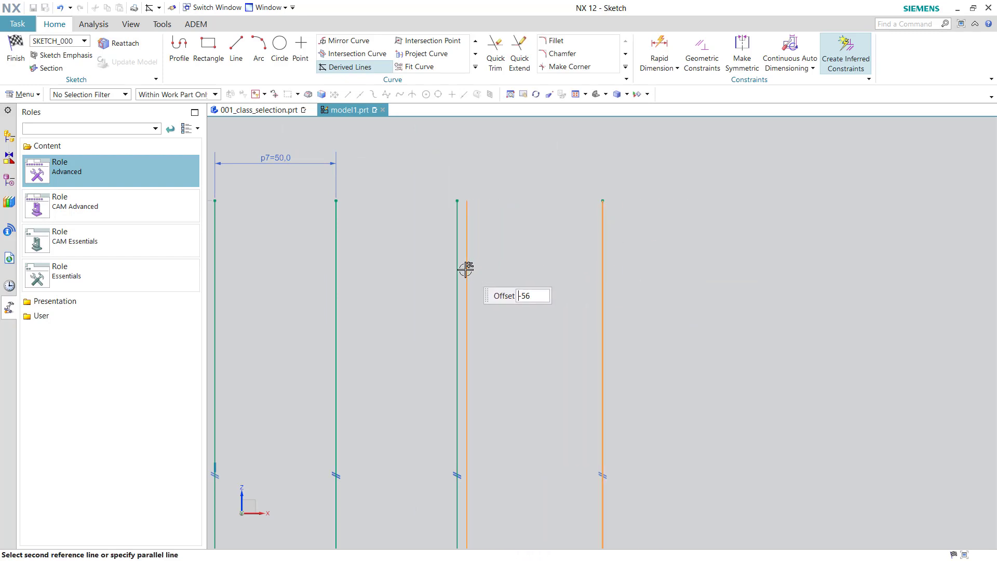
{"action": "left_click", "coordinate": [462, 267]}
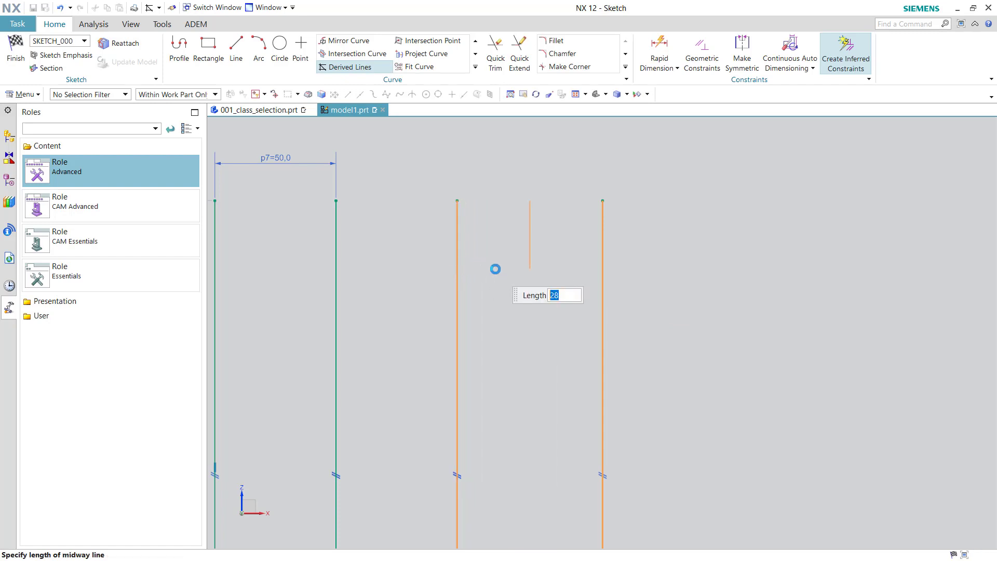
{"action": "scroll", "coordinate": [530, 345], "scroll_direction": "down", "scroll_amount": 3}
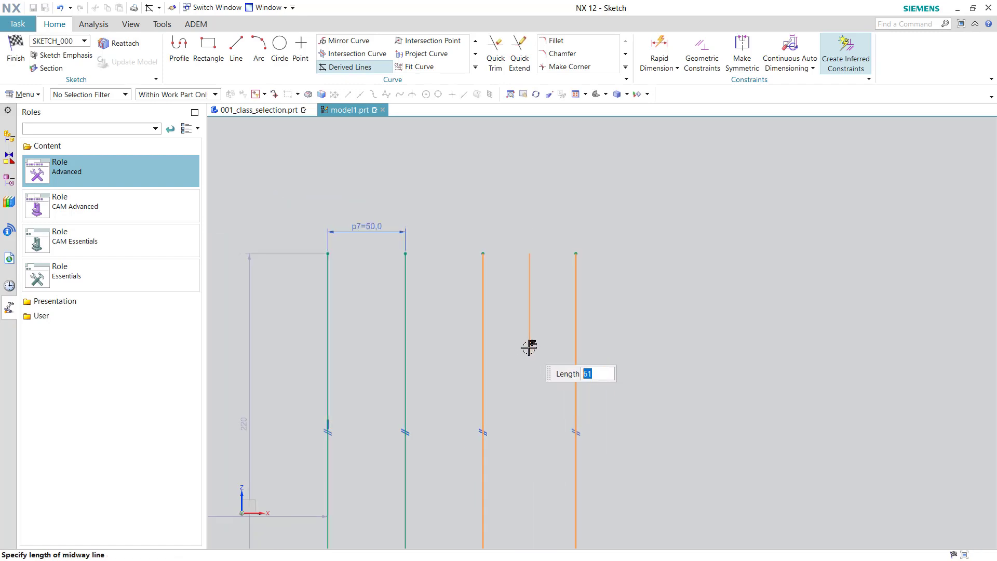
{"action": "scroll", "coordinate": [530, 363], "scroll_direction": "down", "scroll_amount": 1}
{"action": "left_click", "coordinate": [530, 510]}
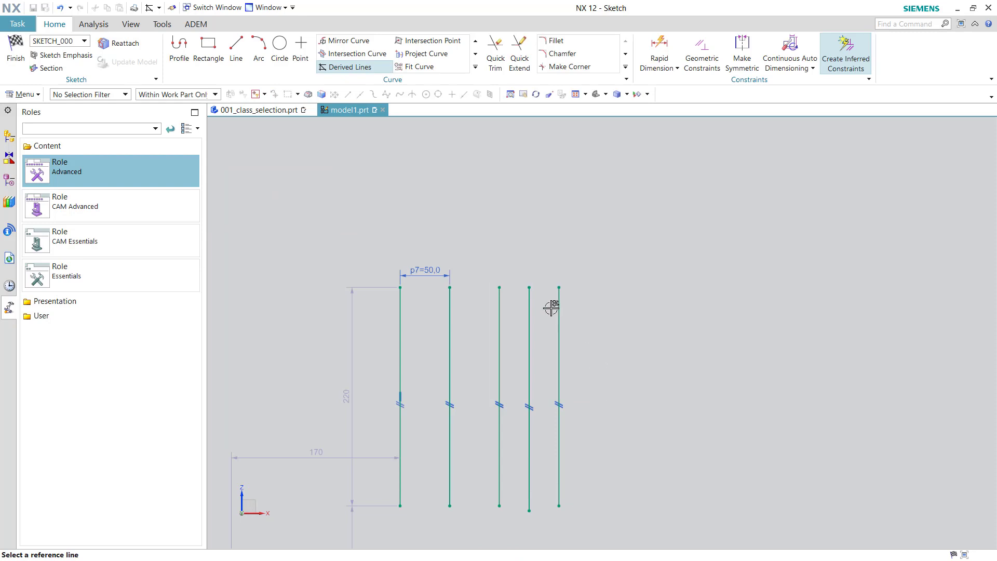
- Add a 240-long midway line between the new midway line and the rightmost vertical line
{"action": "left_click", "coordinate": [532, 301]}
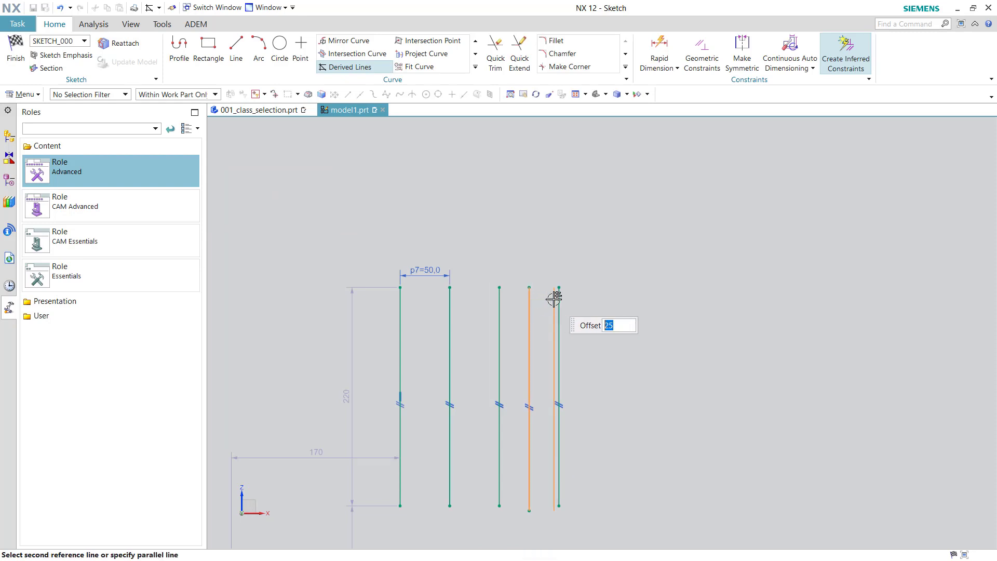
{"action": "left_click", "coordinate": [554, 299]}
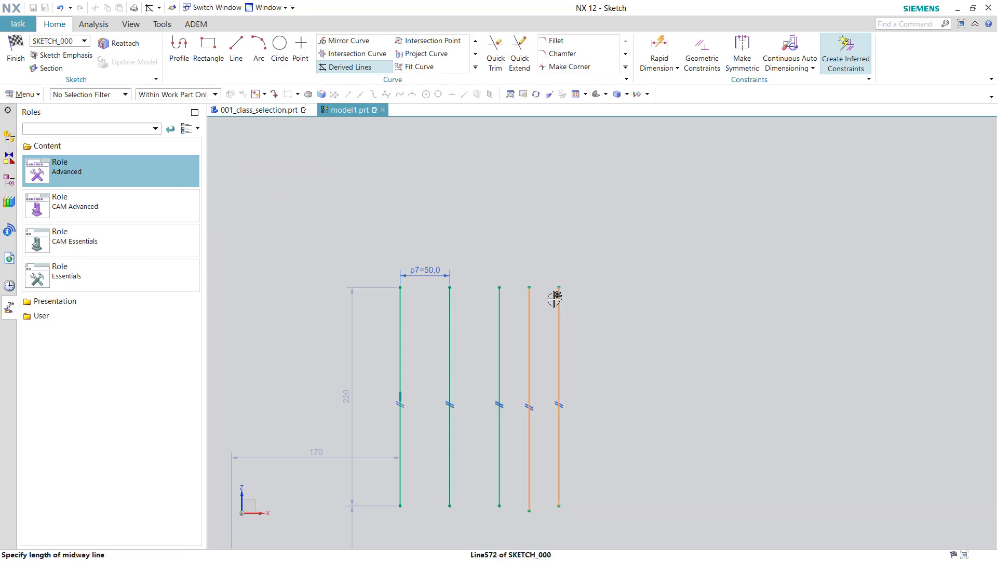
{"action": "left_click", "coordinate": [569, 525]}
{"action": "scroll", "coordinate": [521, 300], "scroll_direction": "down", "scroll_amount": 3}
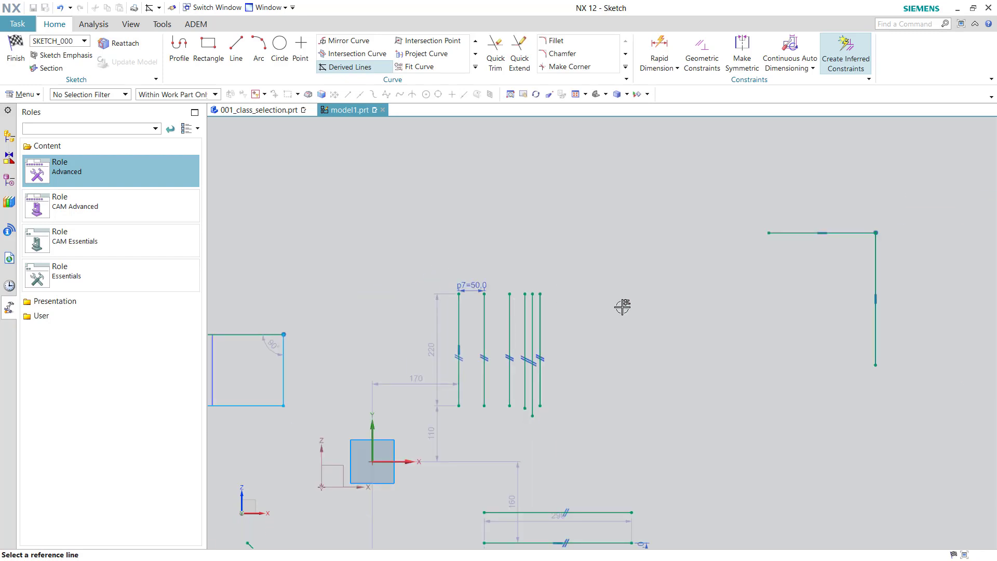
- Bisect the corner angle between the top horizontal line and the vertical line
{"action": "scroll", "coordinate": [912, 231], "scroll_direction": "up", "scroll_amount": 3}
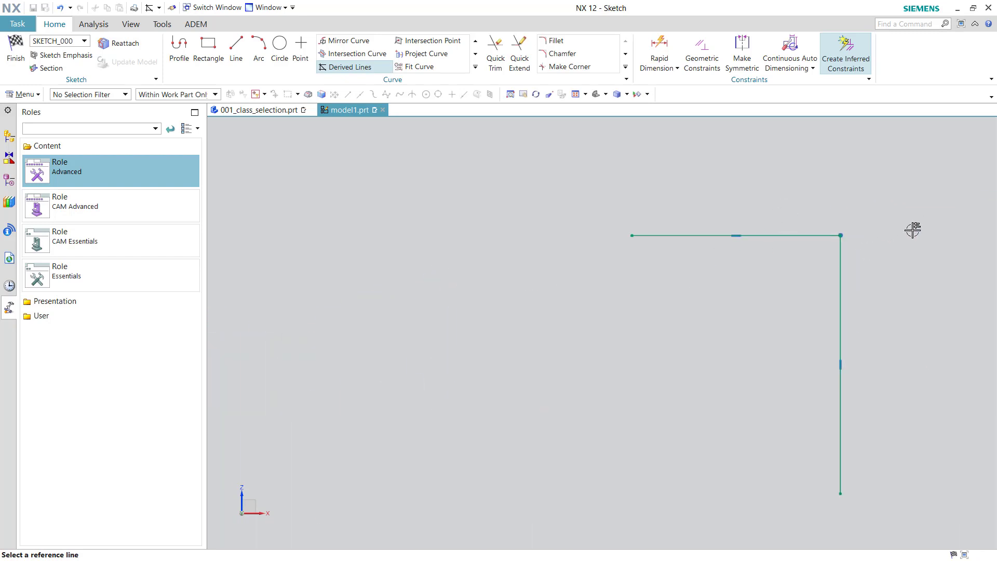
{"action": "scroll", "coordinate": [909, 231], "scroll_direction": "up", "scroll_amount": 2}
{"action": "left_click", "coordinate": [737, 240]}
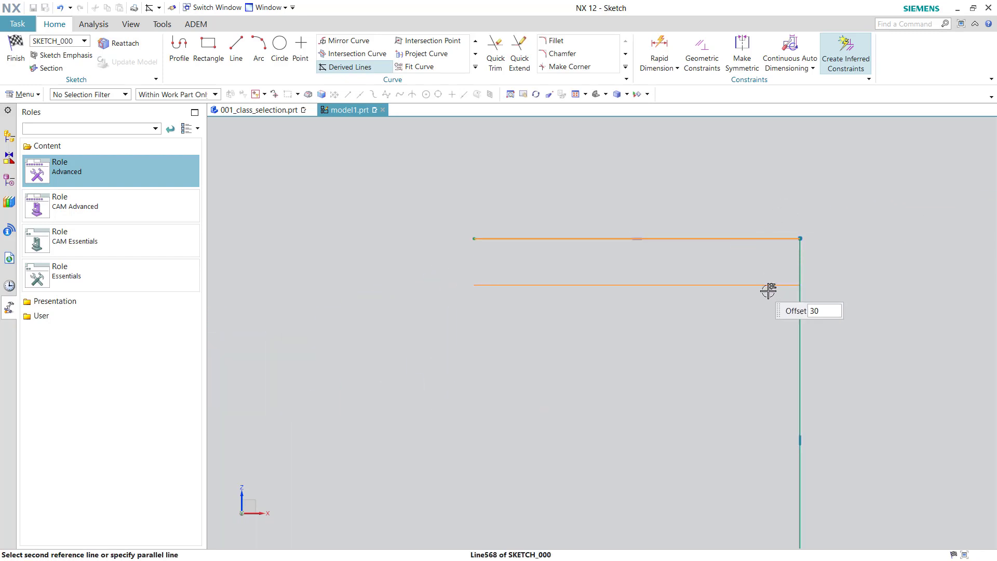
{"action": "left_click", "coordinate": [799, 292]}
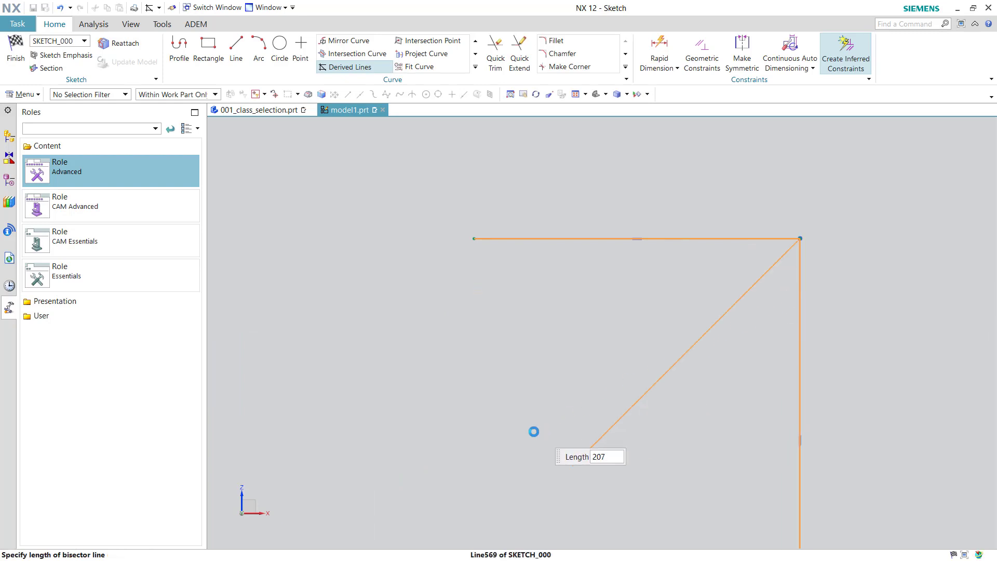
{"action": "left_click", "coordinate": [497, 446]}
- Add two more bisectors, each between the previous bisector and the vertical line
{"action": "left_click", "coordinate": [743, 301]}
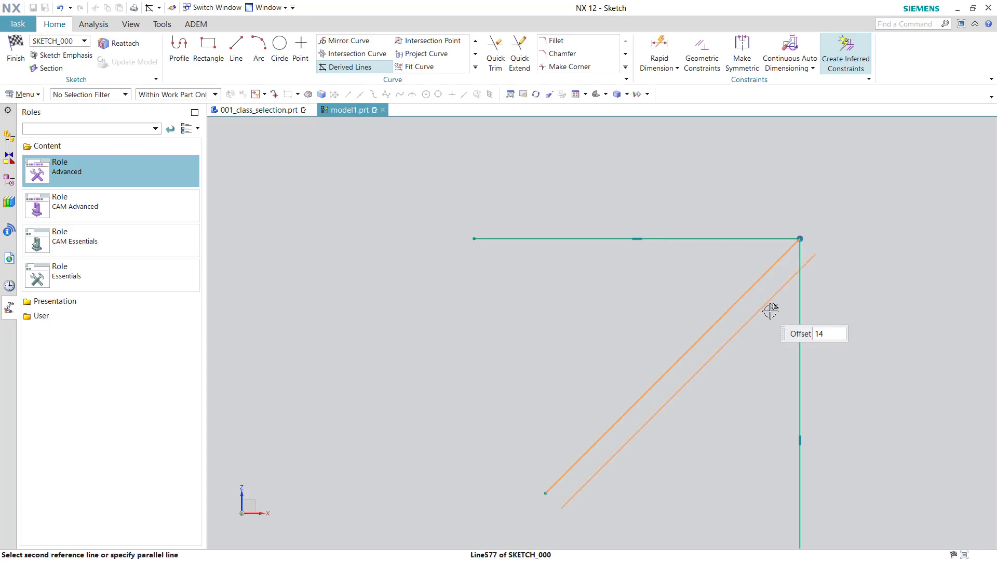
{"action": "left_click", "coordinate": [799, 319]}
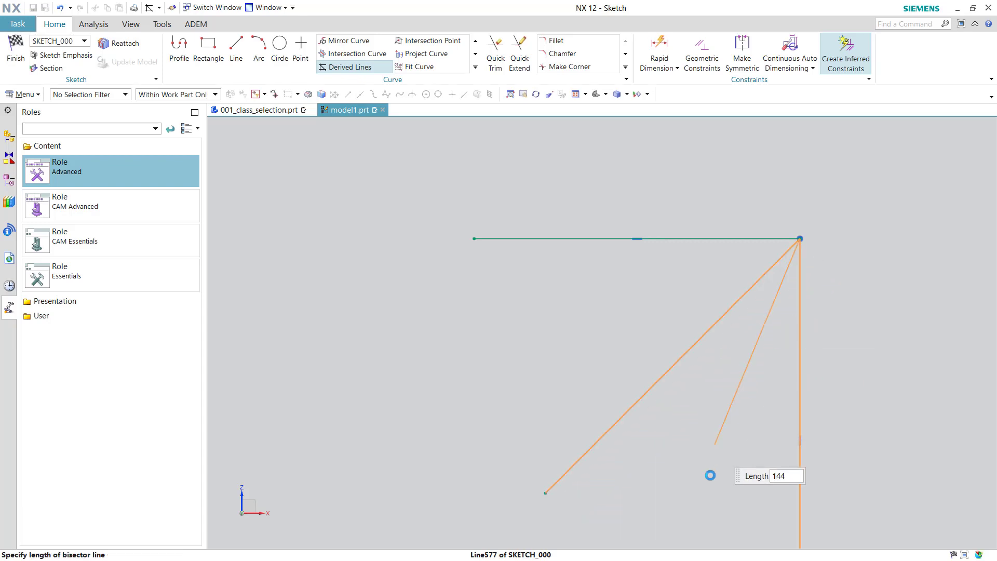
{"action": "left_click", "coordinate": [691, 502]}
{"action": "left_click", "coordinate": [762, 334]}
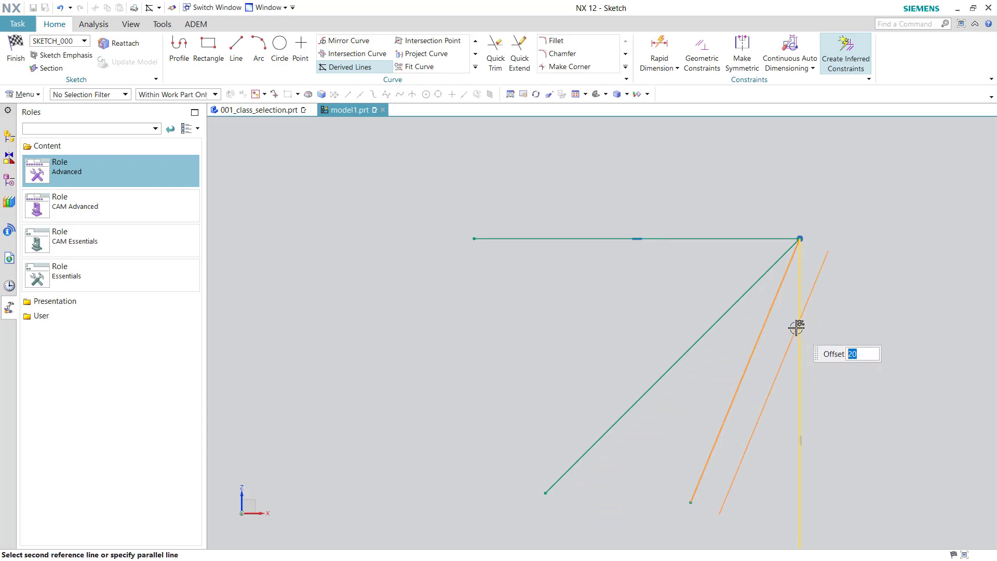
{"action": "left_click", "coordinate": [799, 328]}
{"action": "left_click", "coordinate": [748, 497]}
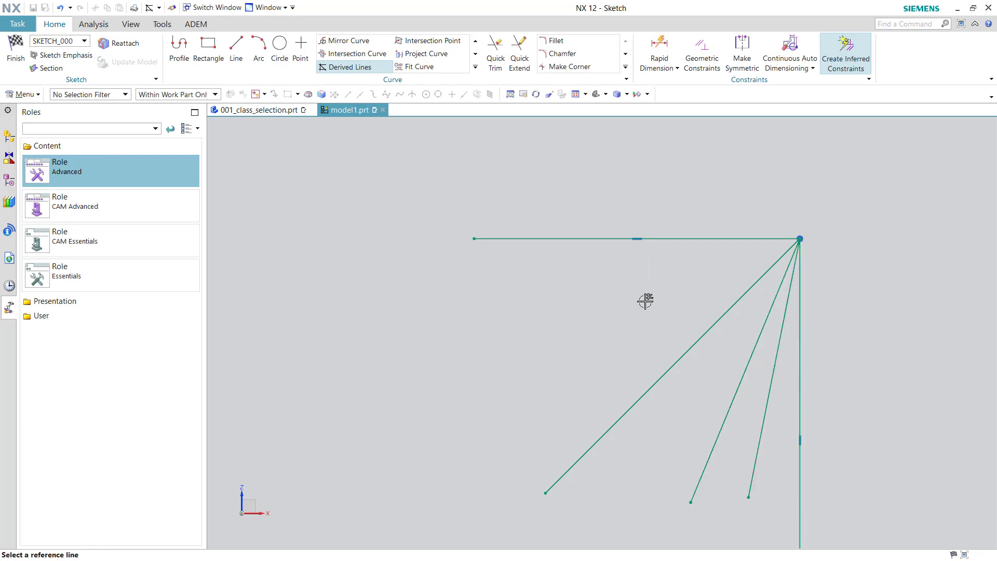
{"action": "scroll", "coordinate": [761, 222], "scroll_direction": "down", "scroll_amount": 3}
{"action": "scroll", "coordinate": [418, 447], "scroll_direction": "up", "scroll_amount": 3}
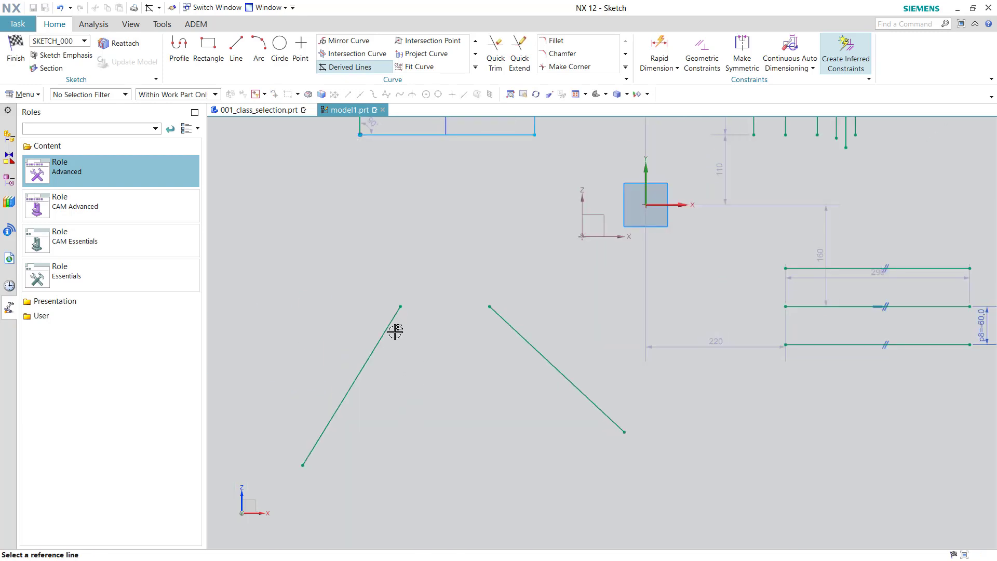
- Bisect the two slanted lines, then bisect that bisector with the right slanted line
{"action": "left_click", "coordinate": [373, 353]}
{"action": "left_click", "coordinate": [498, 305]}
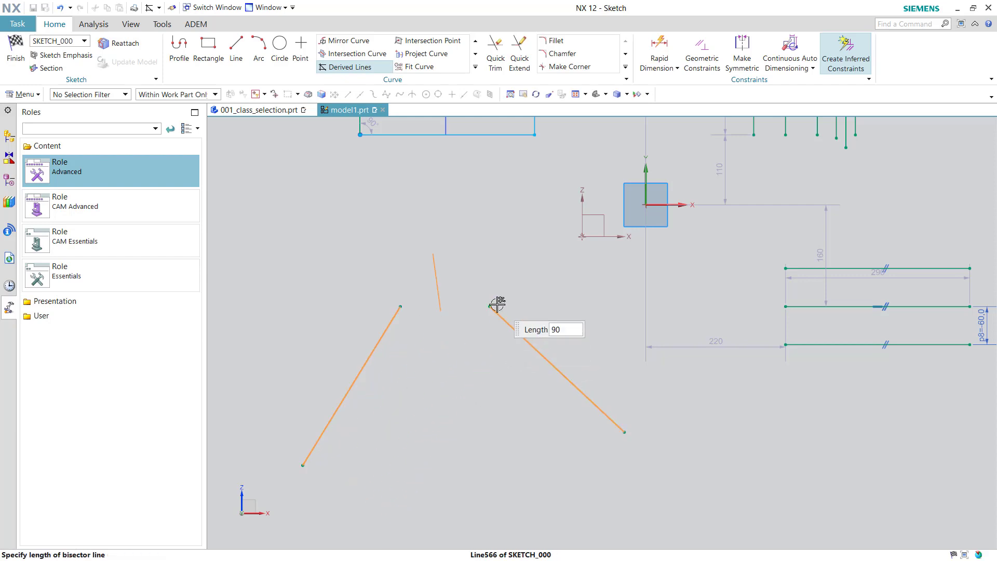
{"action": "left_click", "coordinate": [500, 485]}
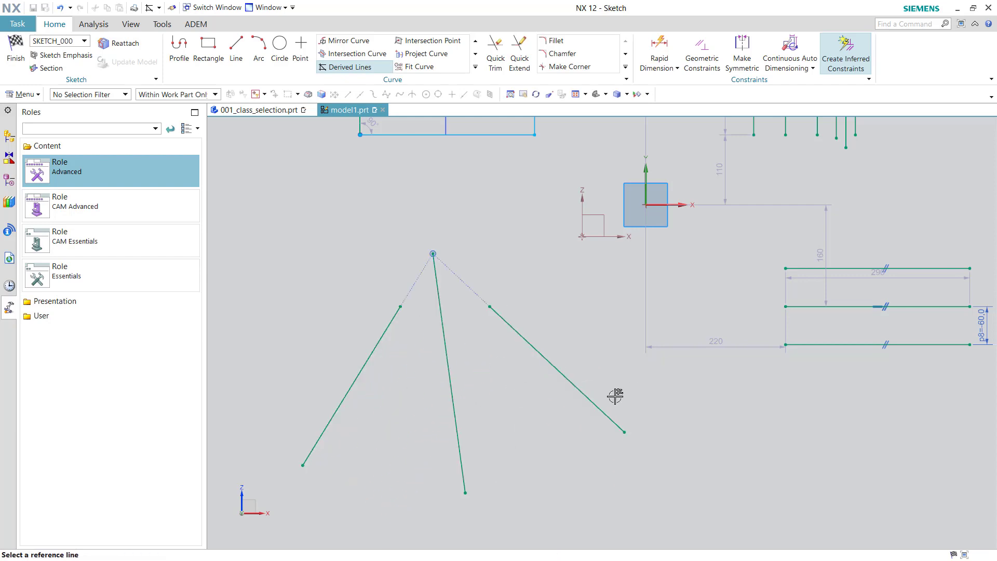
{"action": "left_click", "coordinate": [451, 390]}
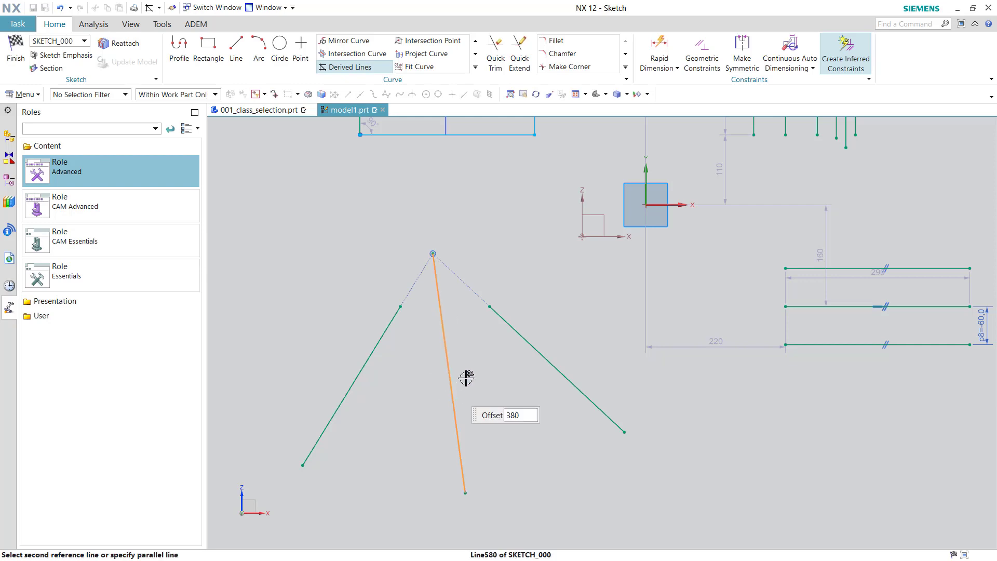
{"action": "left_click", "coordinate": [521, 339]}
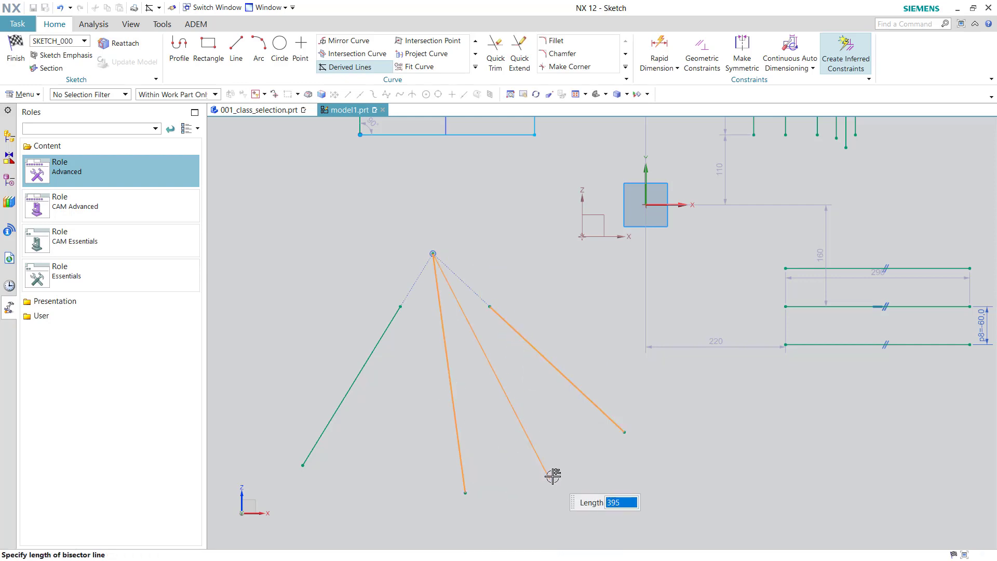
{"action": "left_click", "coordinate": [550, 475]}
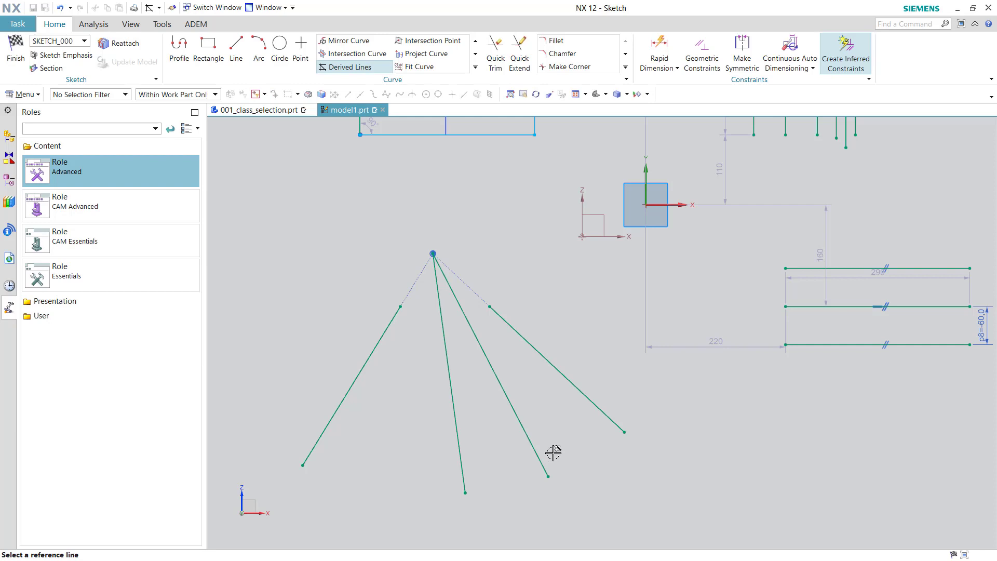